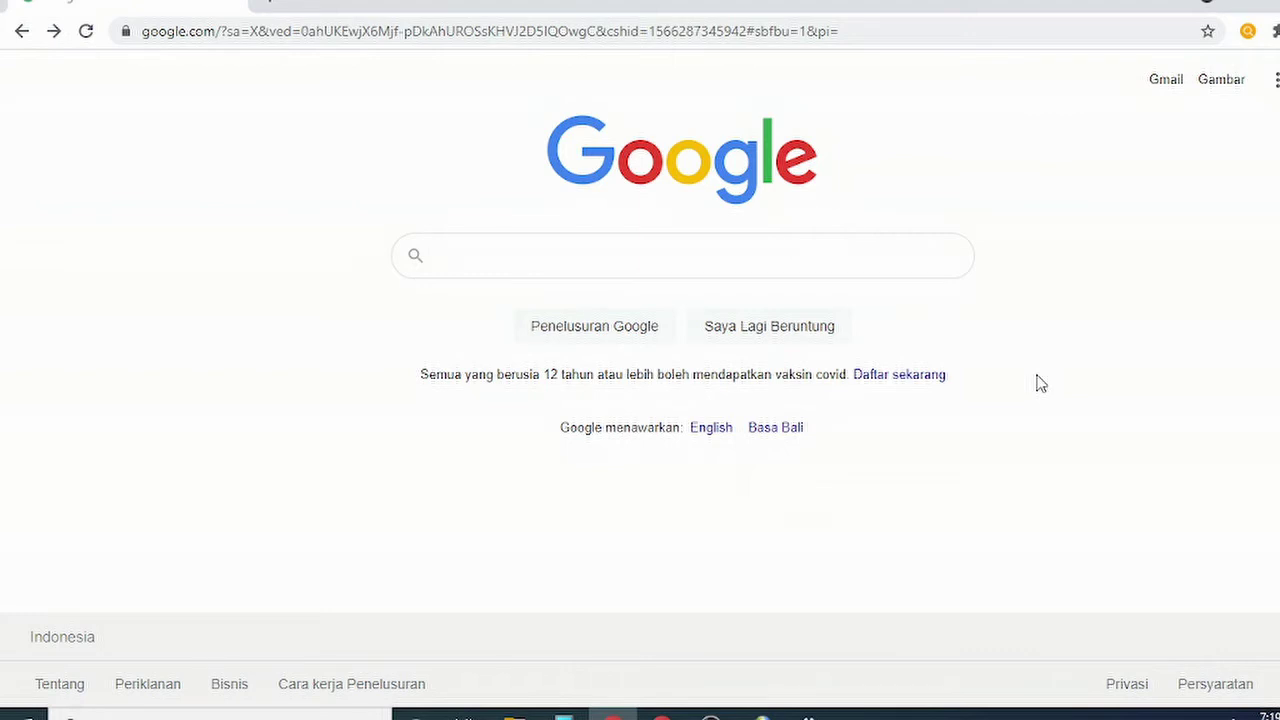
Search Google for "quillbot" and open the QuillBot AI paraphrasing tool from the results.
{"action": "type", "text": "quill"}
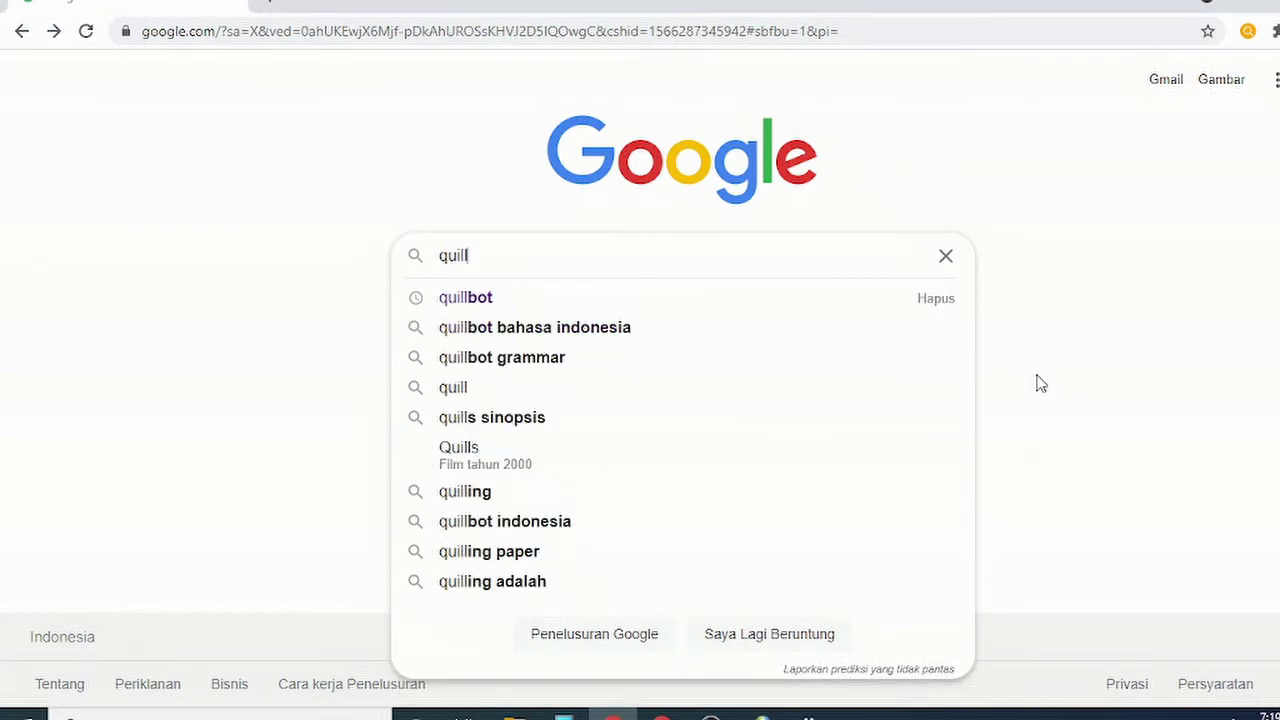
{"action": "type", "text": "bot"}
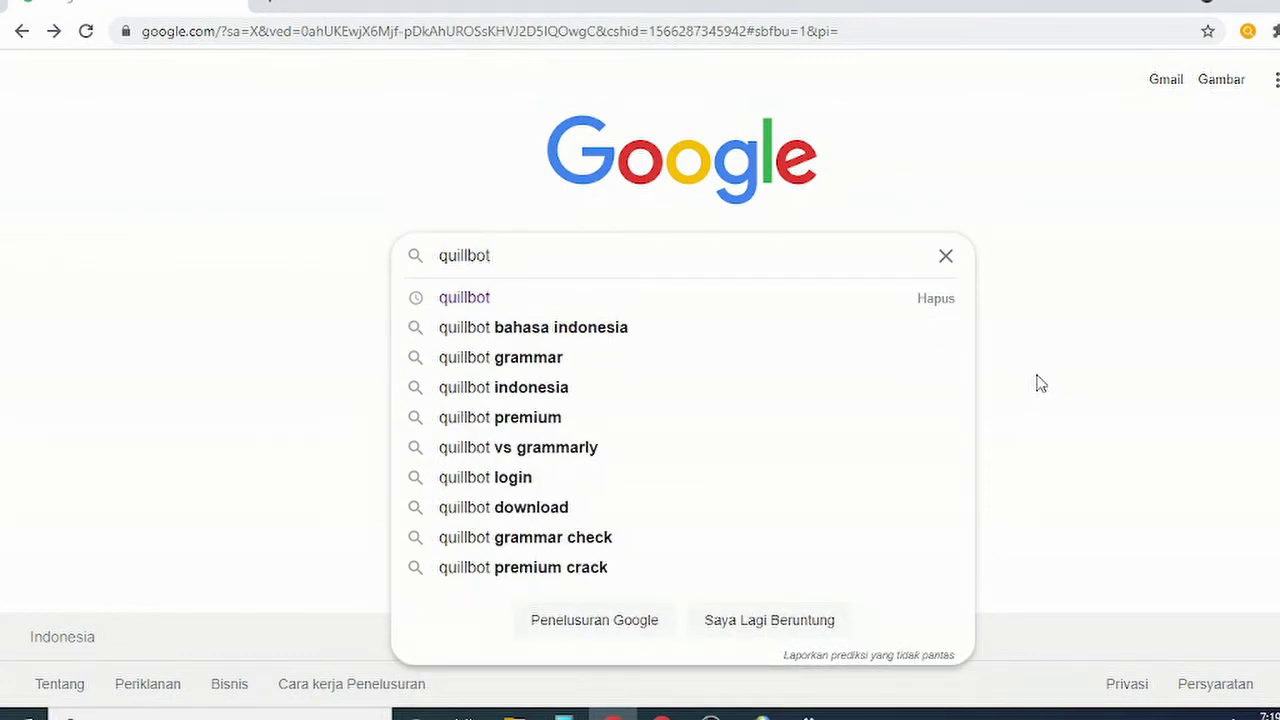
{"action": "key", "text": "Return"}
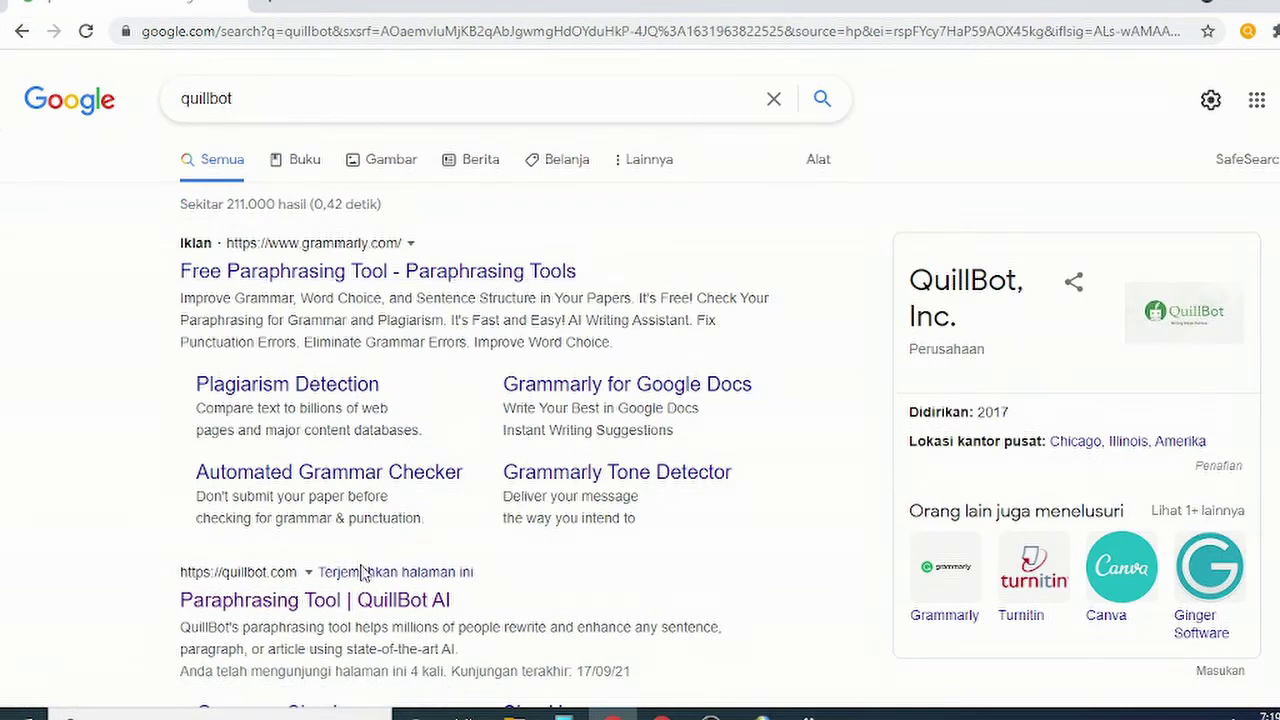
{"action": "left_click", "coordinate": [360, 612]}
{"action": "scroll", "coordinate": [640, 400], "scroll_direction": "down", "scroll_amount": 1}
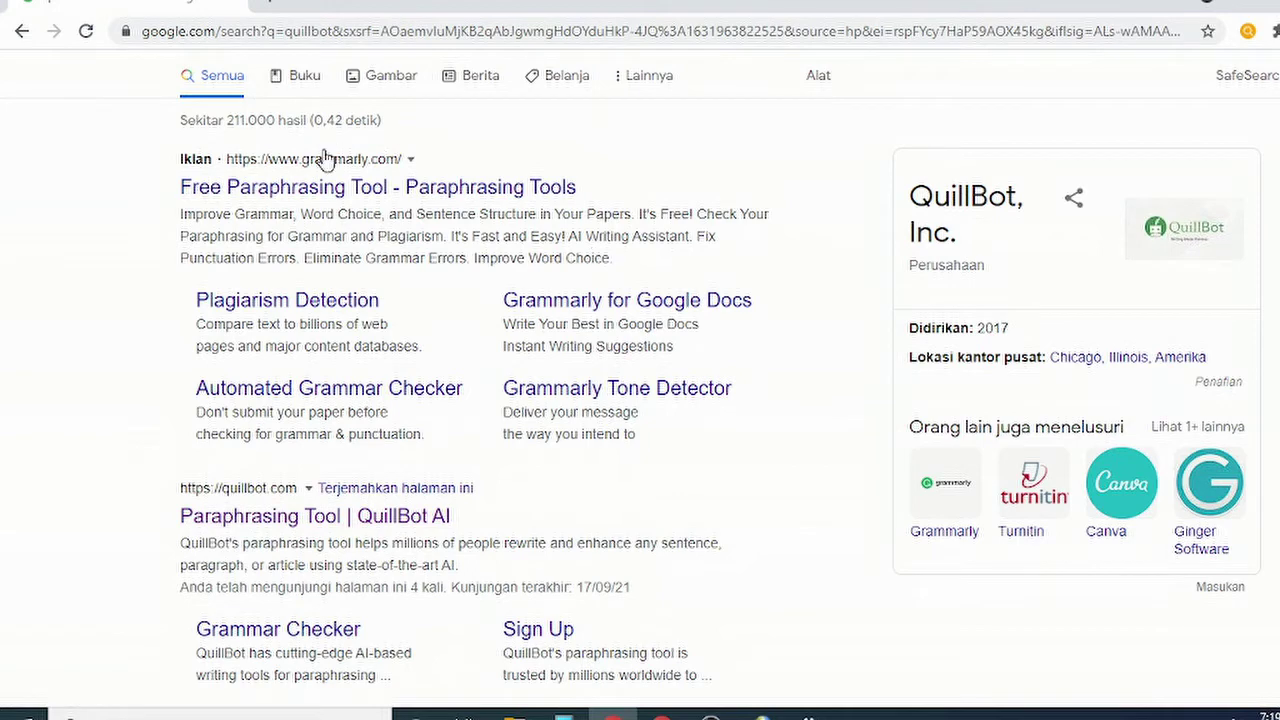
{"action": "left_click", "coordinate": [406, 518]}
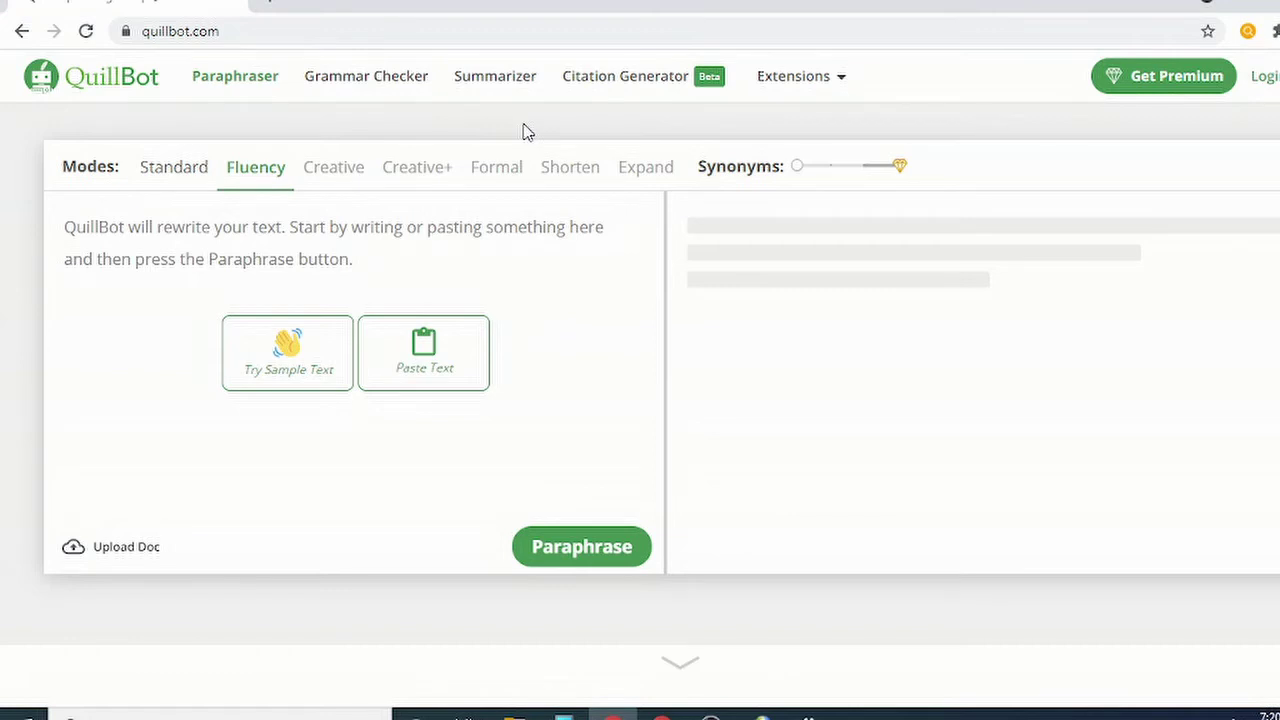
{"action": "left_click", "coordinate": [837, 90]}
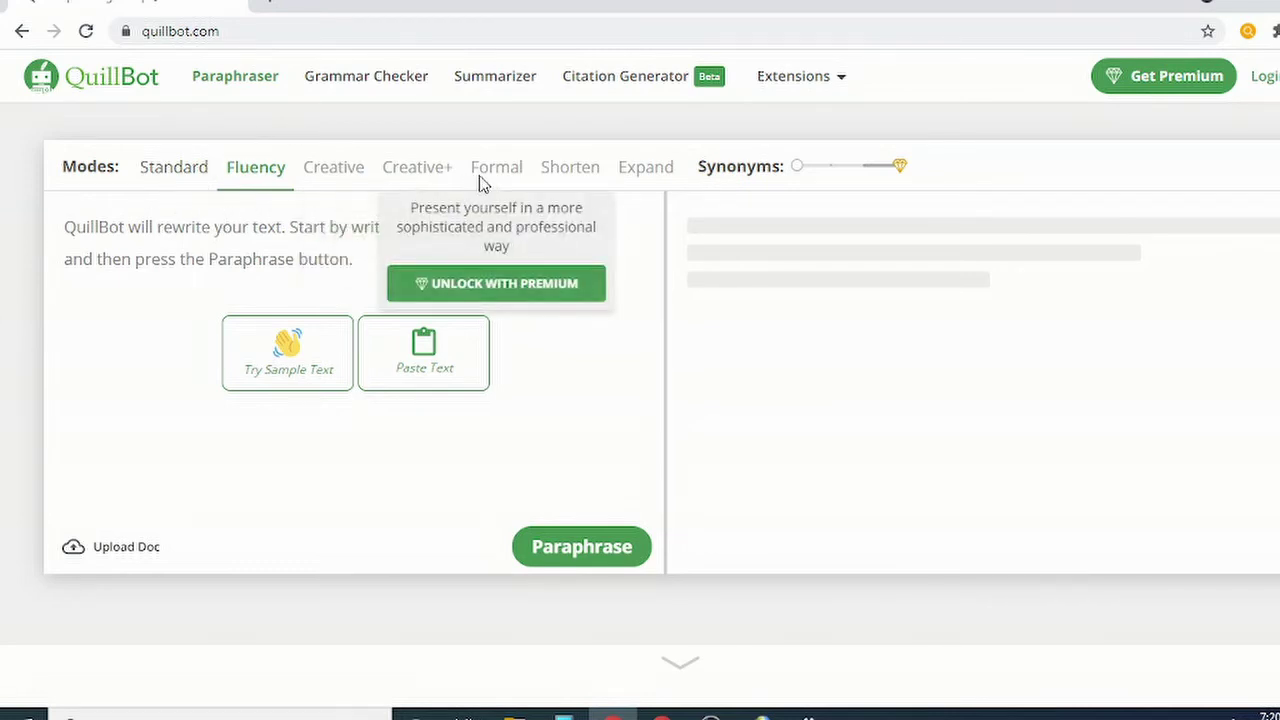
{"action": "mouse_move", "coordinate": [592, 183]}
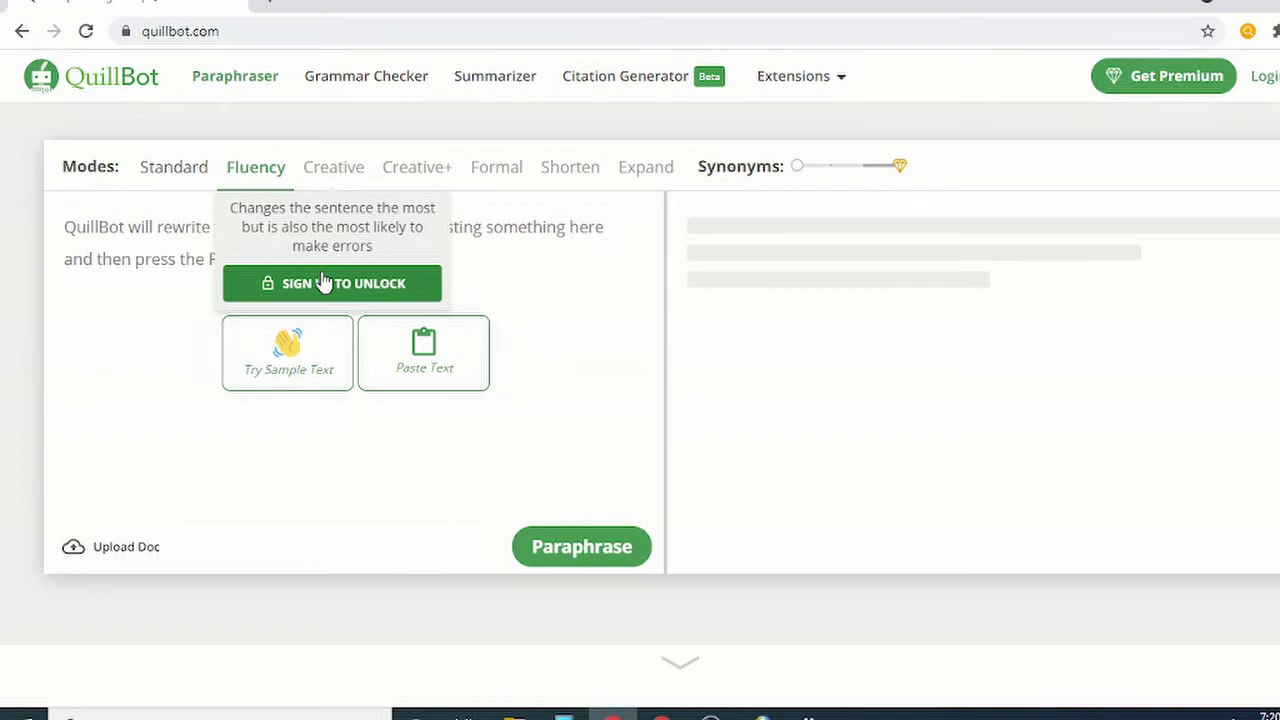
{"action": "left_click", "coordinate": [112, 241]}
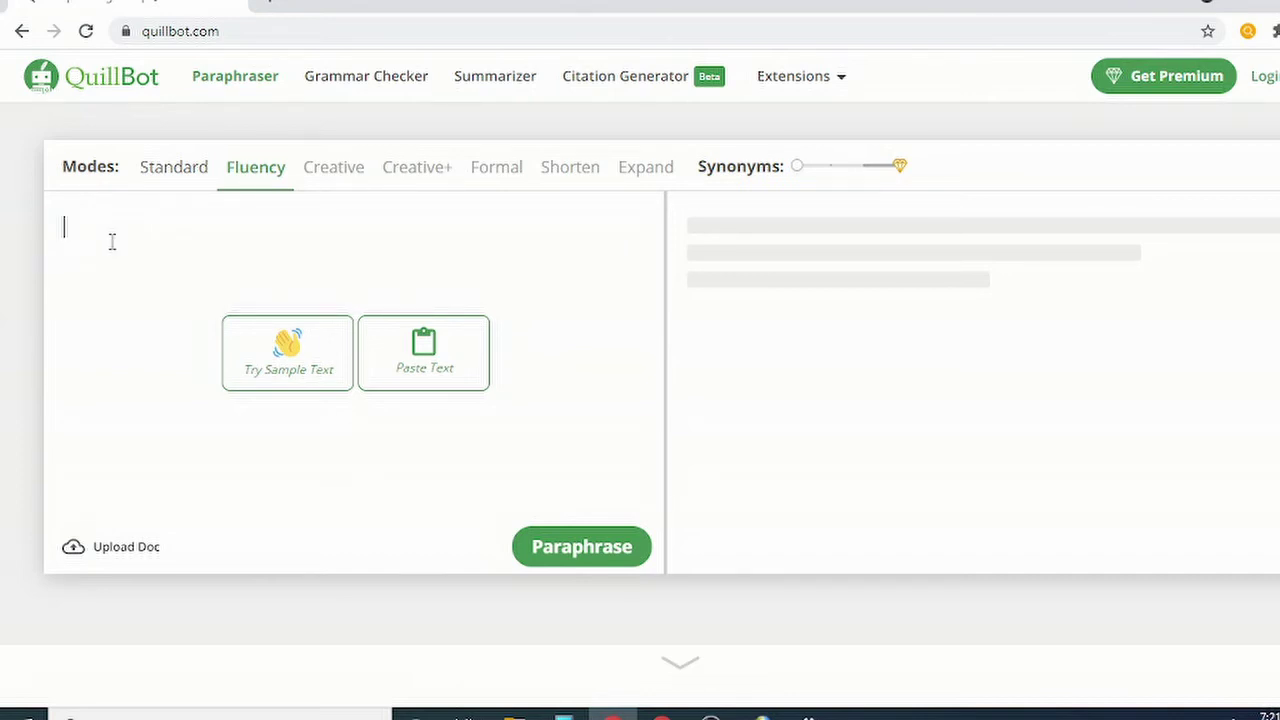
Choose the Standard mode and enter a first name followed by "went to school at 07.00 with his friends." as the source text.
{"action": "left_click", "coordinate": [167, 170]}
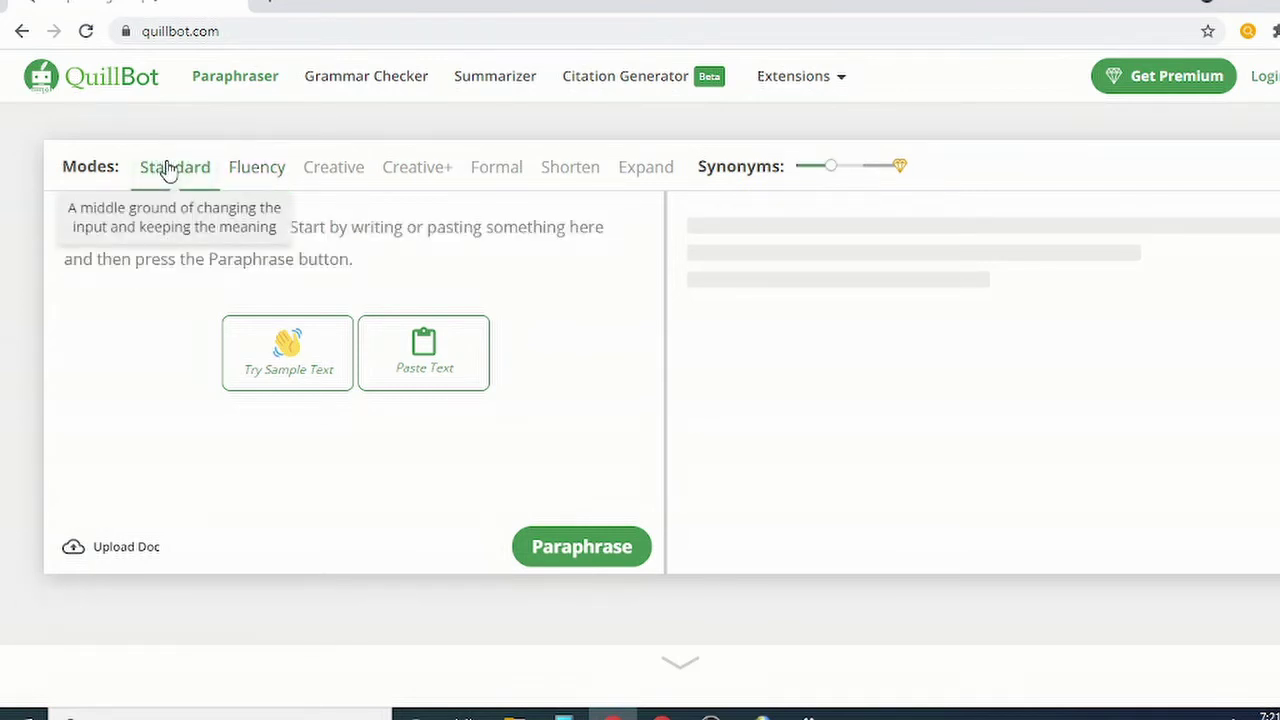
{"action": "left_click", "coordinate": [461, 235]}
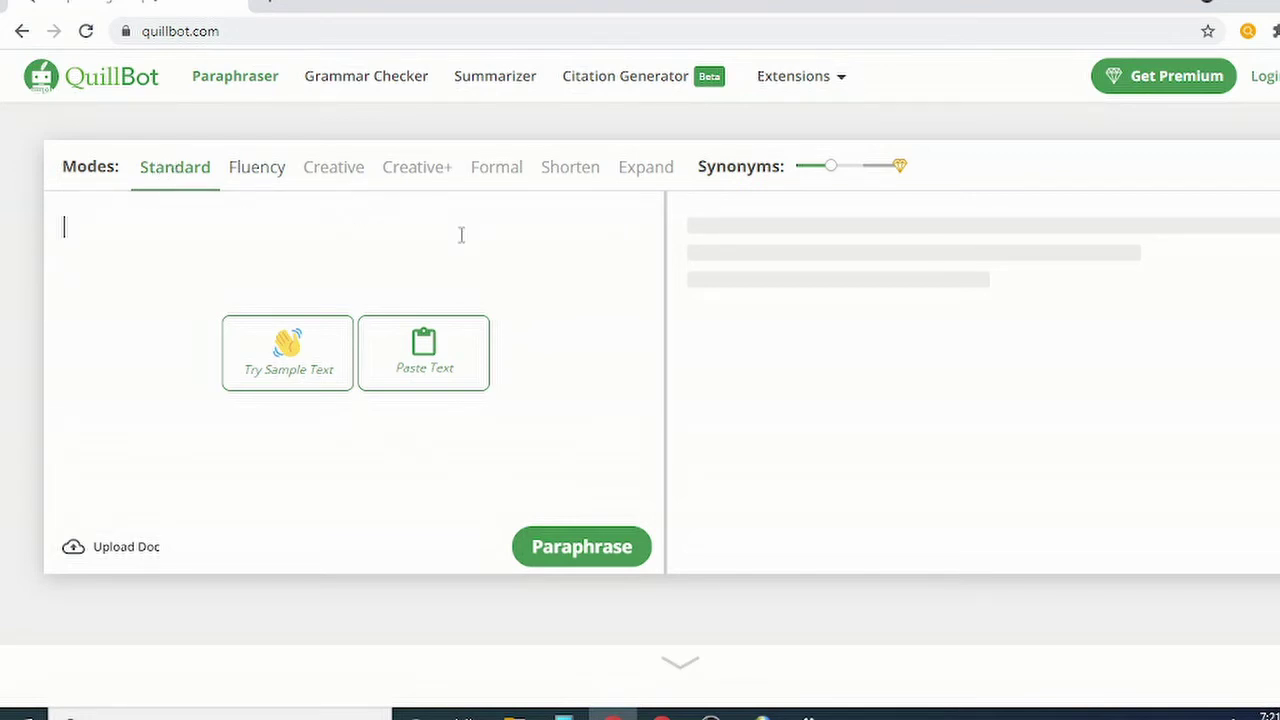
{"action": "type", "text": "Andi "}
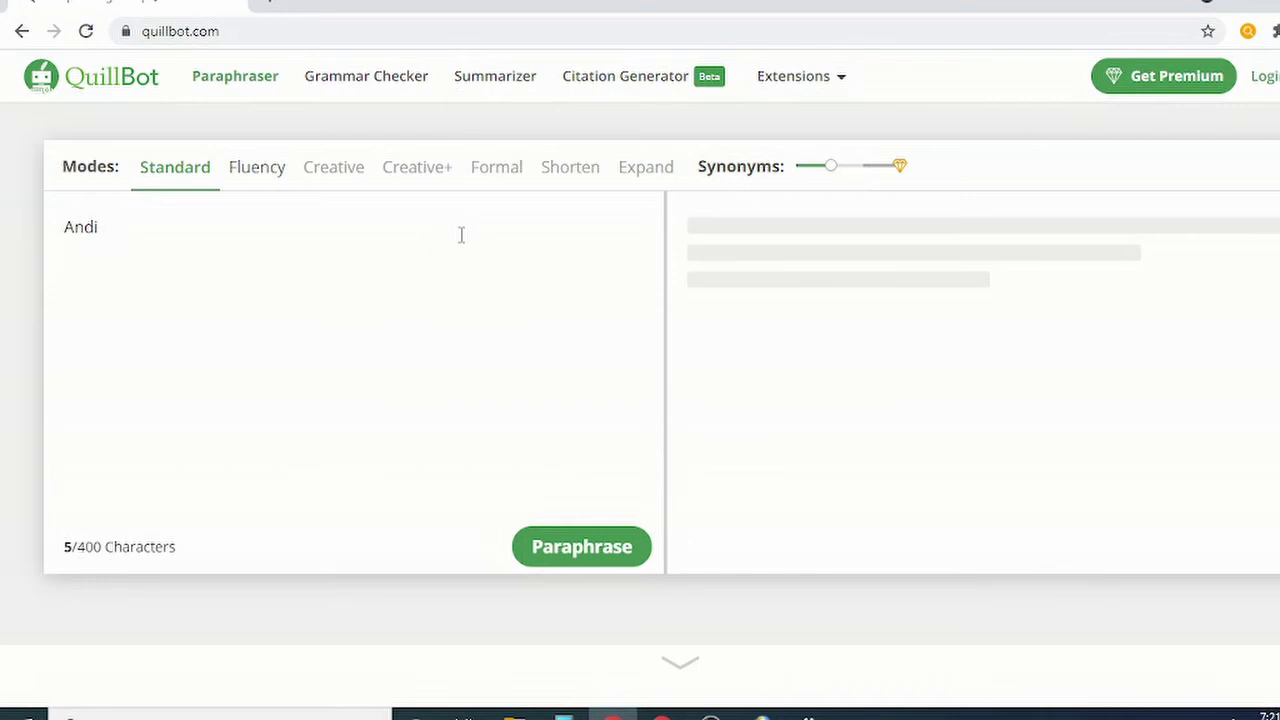
{"action": "type", "text": "went to"}
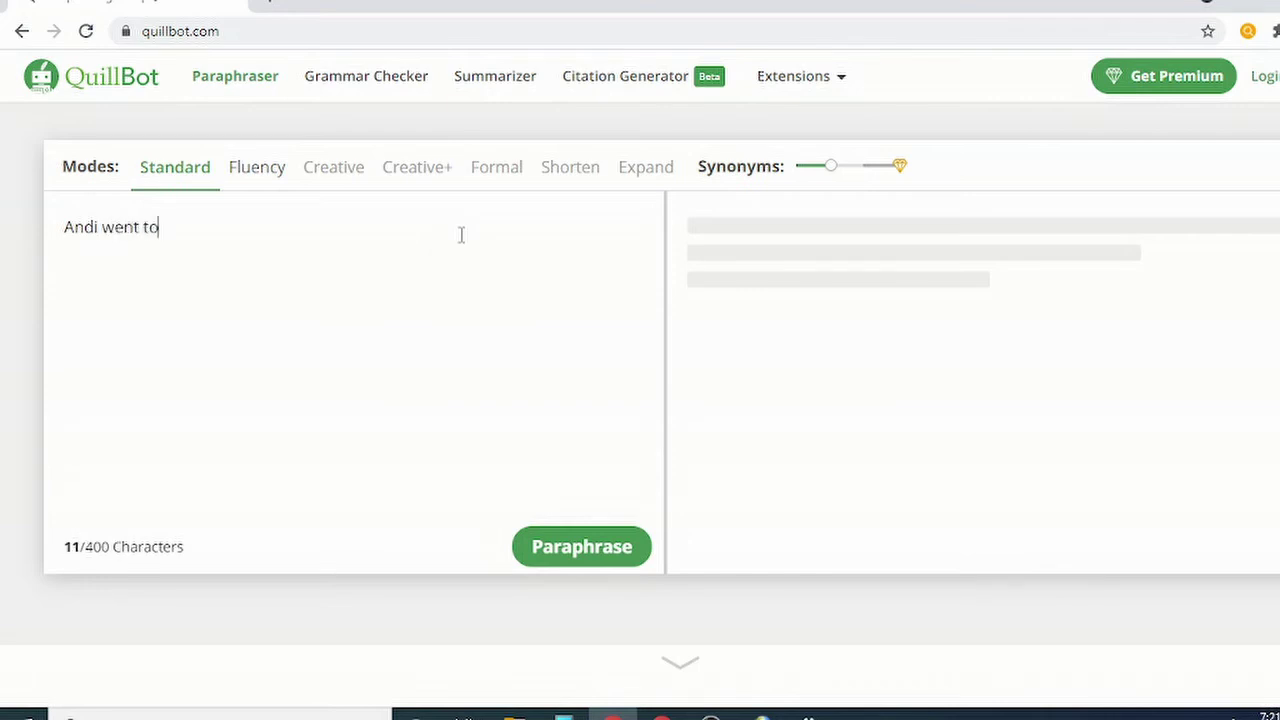
{"action": "type", "text": " school at 07.00 "}
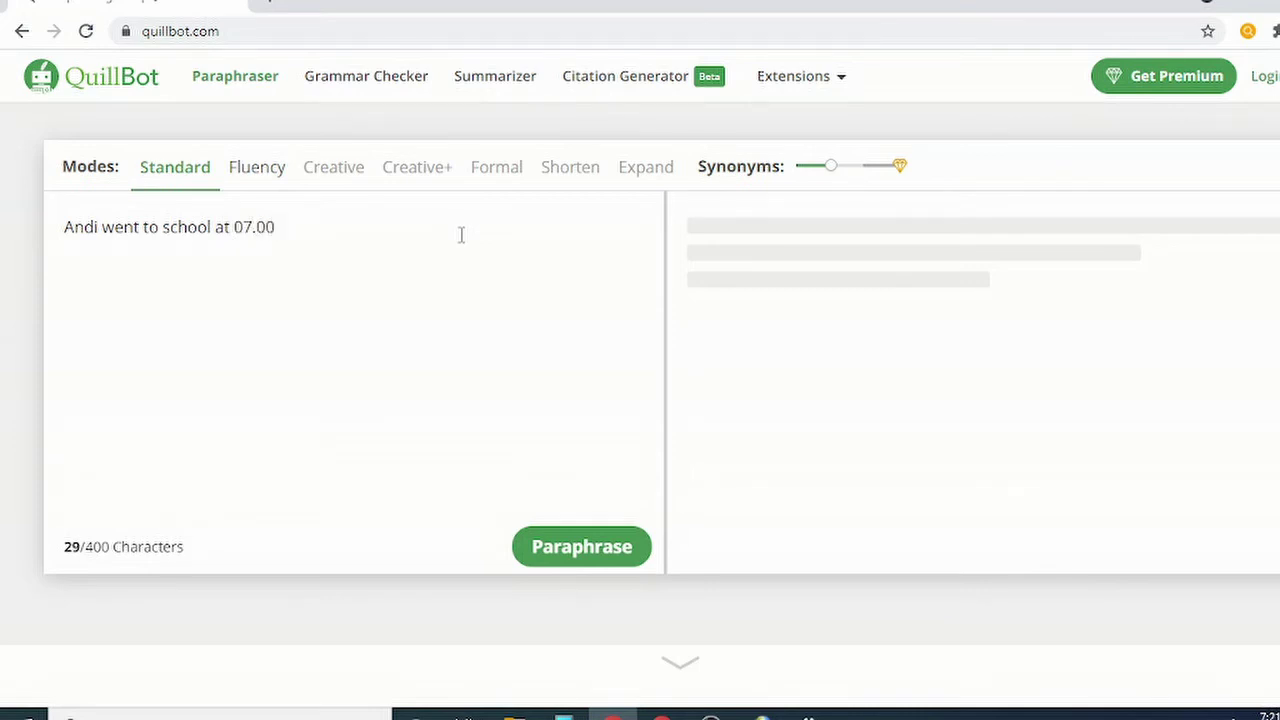
{"action": "type", "text": "with his friends."}
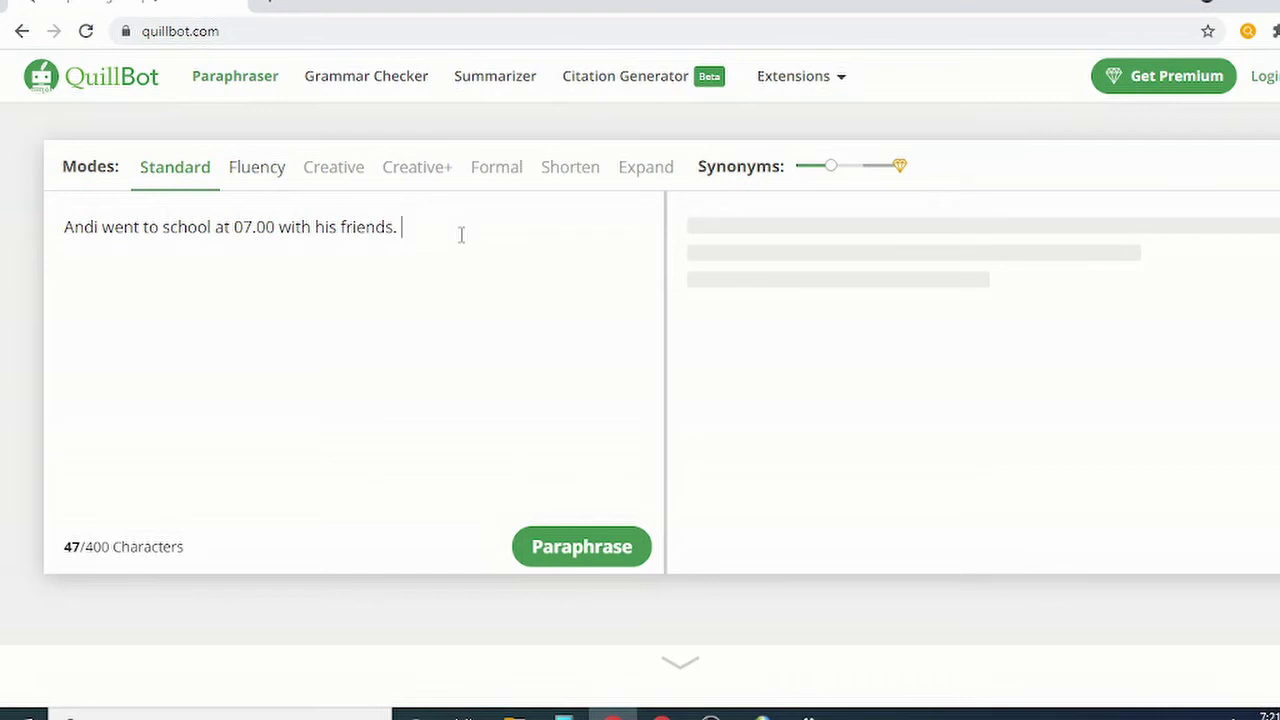
Extend the sentence with "yesterday." and add "In the middle of their journey to the school, they met their teacher.".
{"action": "key", "text": "BackSpace"}
{"action": "key", "text": "BackSpace"}
{"action": "type", "text": "yesterday. In the middle of "}
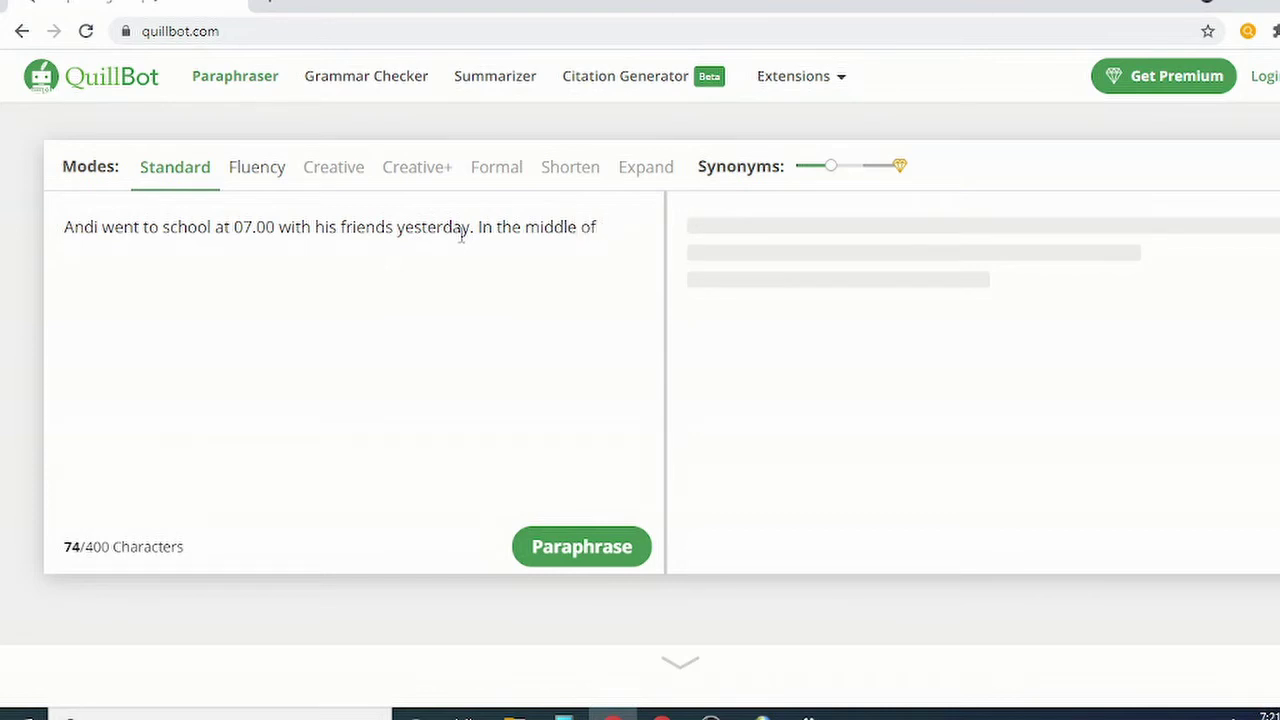
{"action": "type", "text": "their journey "}
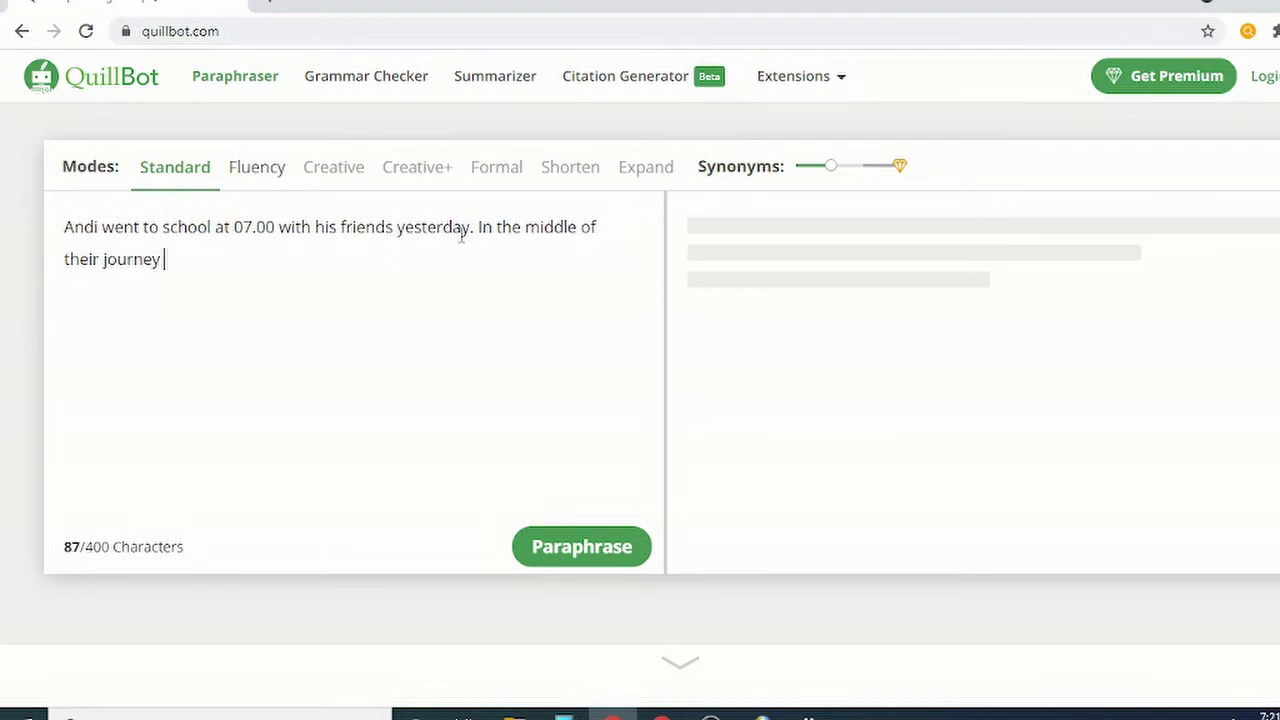
{"action": "type", "text": "to the sch"}
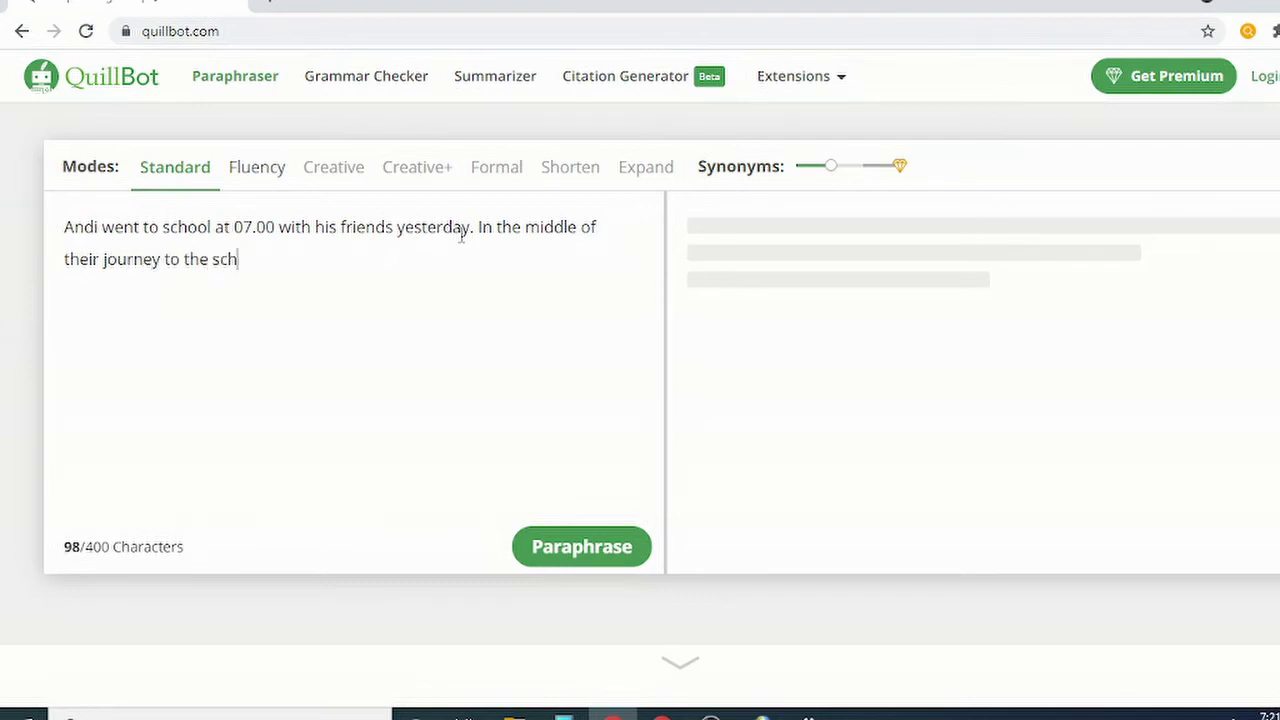
{"action": "type", "text": "ool"}
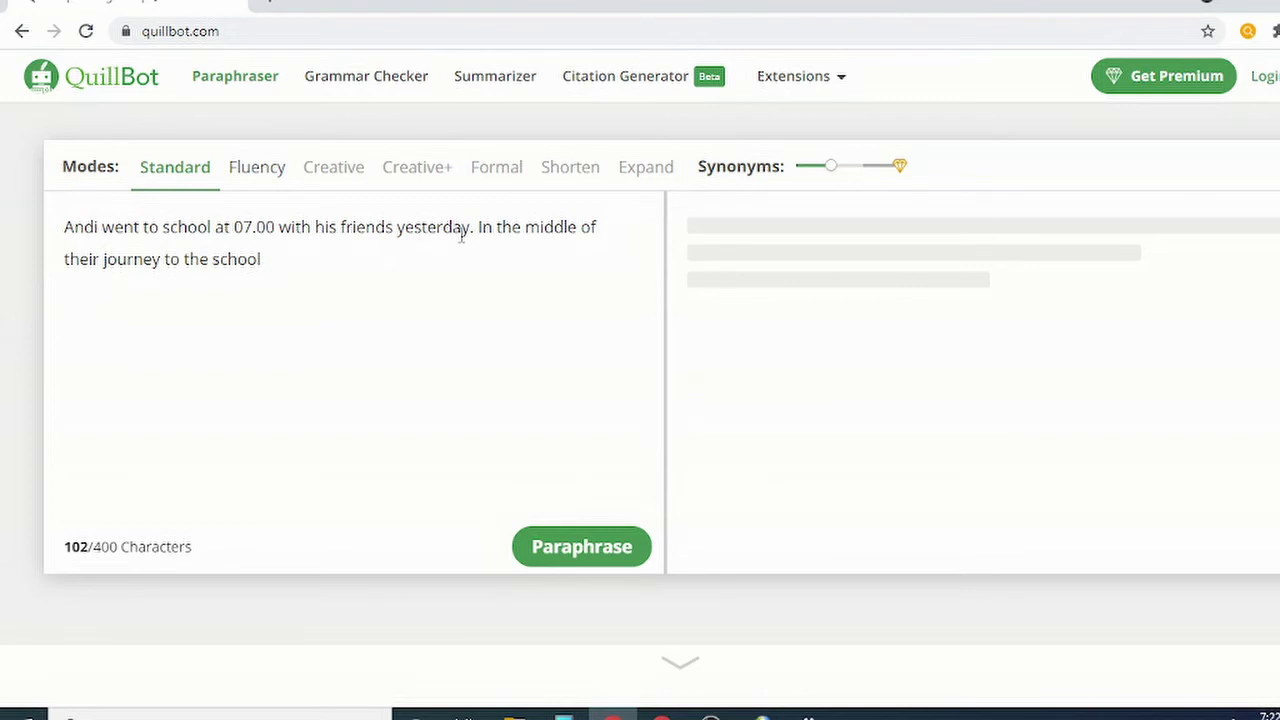
{"action": "key", "text": "BackSpace"}
{"action": "type", "text": ", they met their teacher. "}
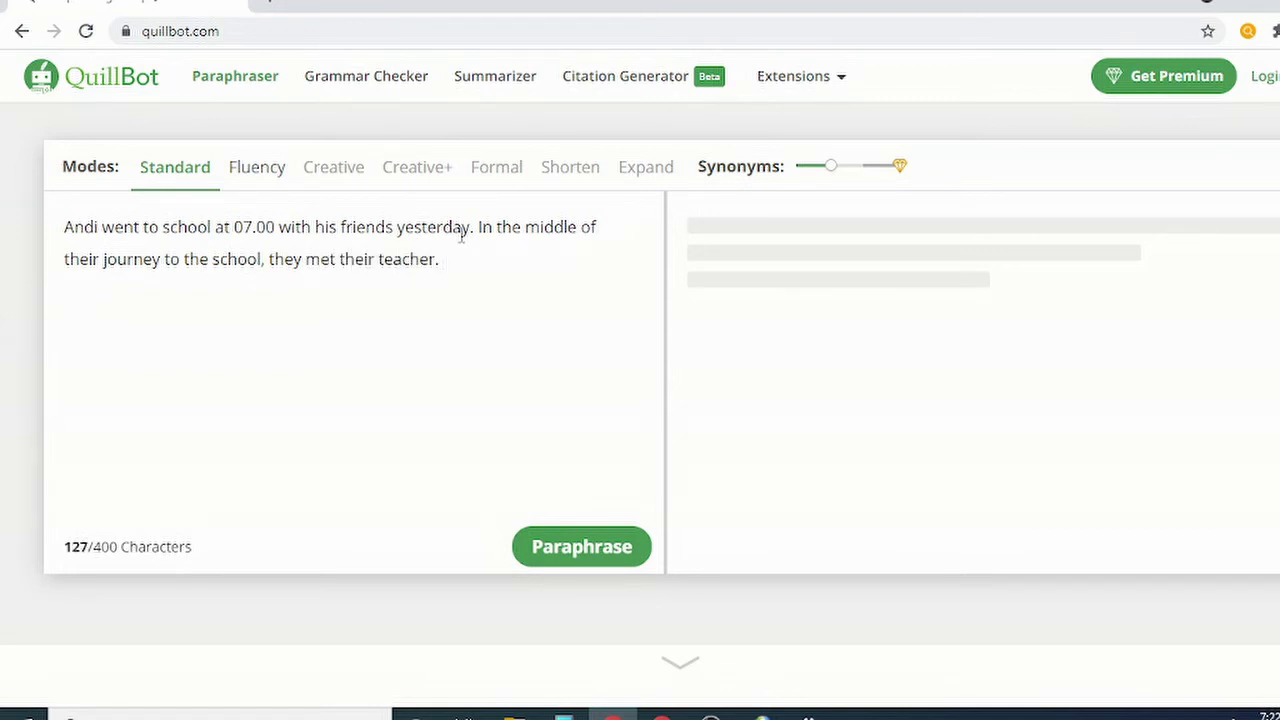
Complete the source text with "They greeted their teacher." and paraphrase it in Standard mode.
{"action": "type", "text": "They greeted thei"}
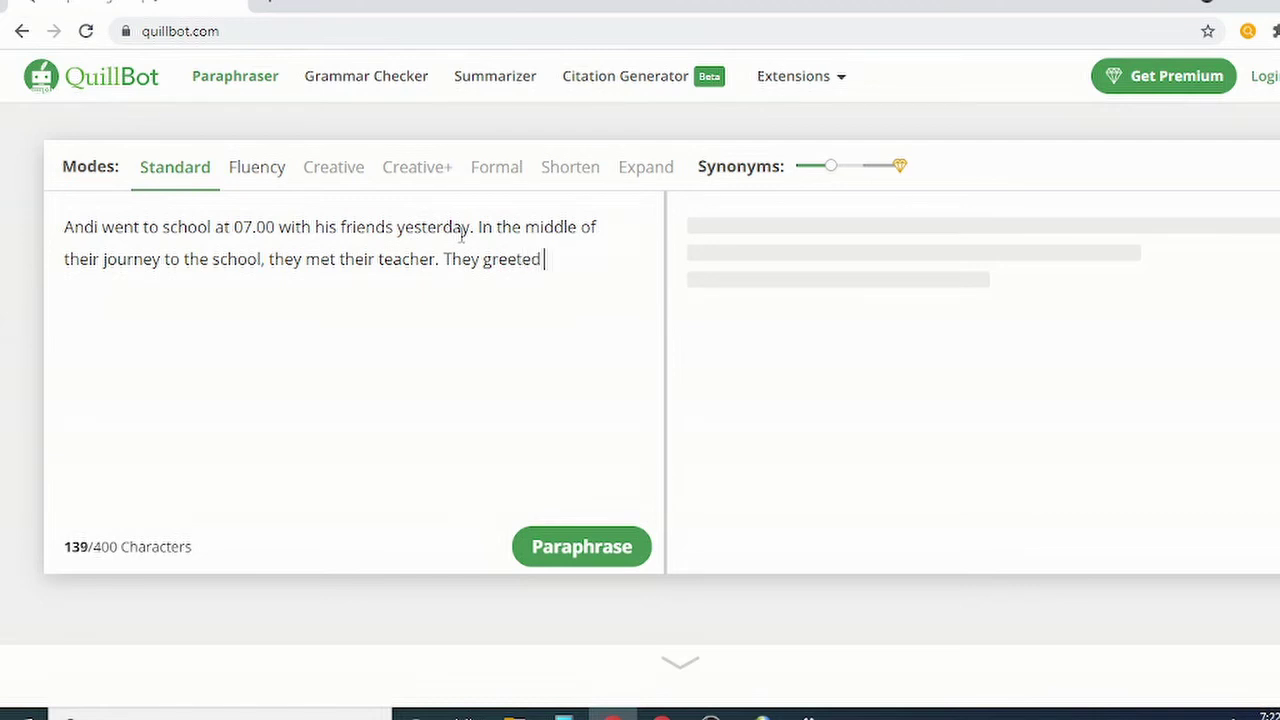
{"action": "type", "text": "r teacher."}
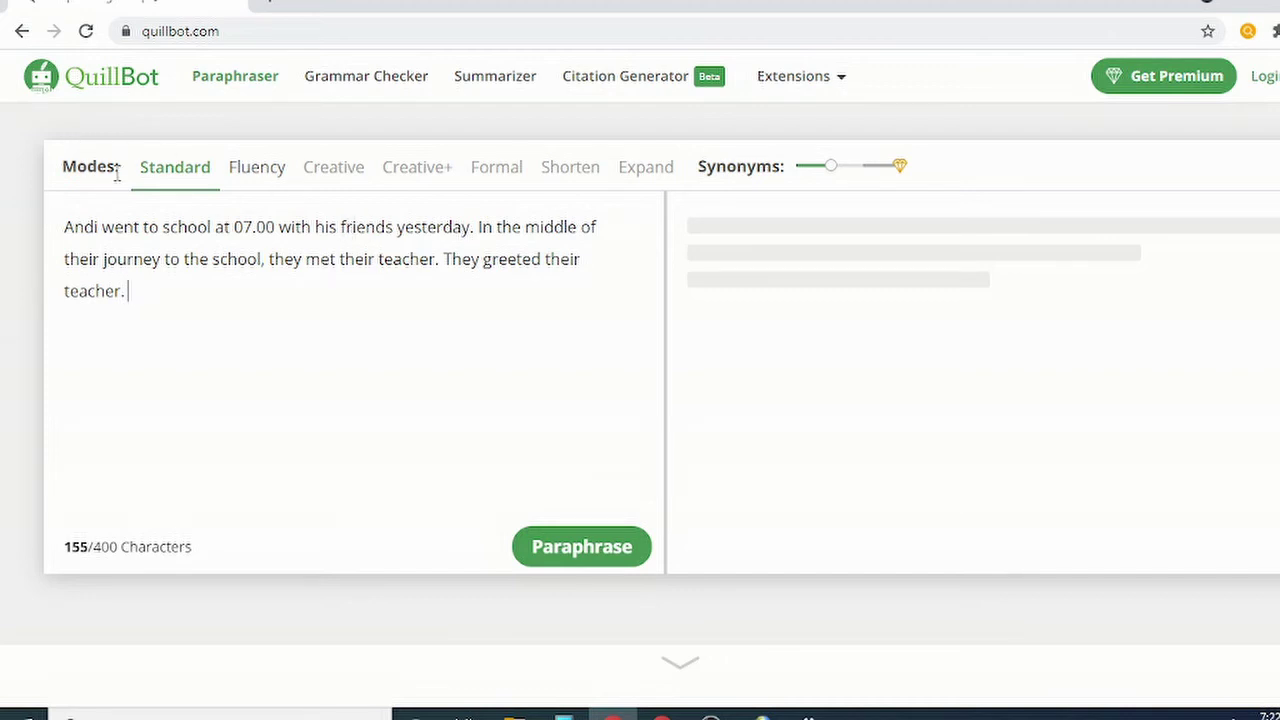
{"action": "left_click", "coordinate": [606, 563]}
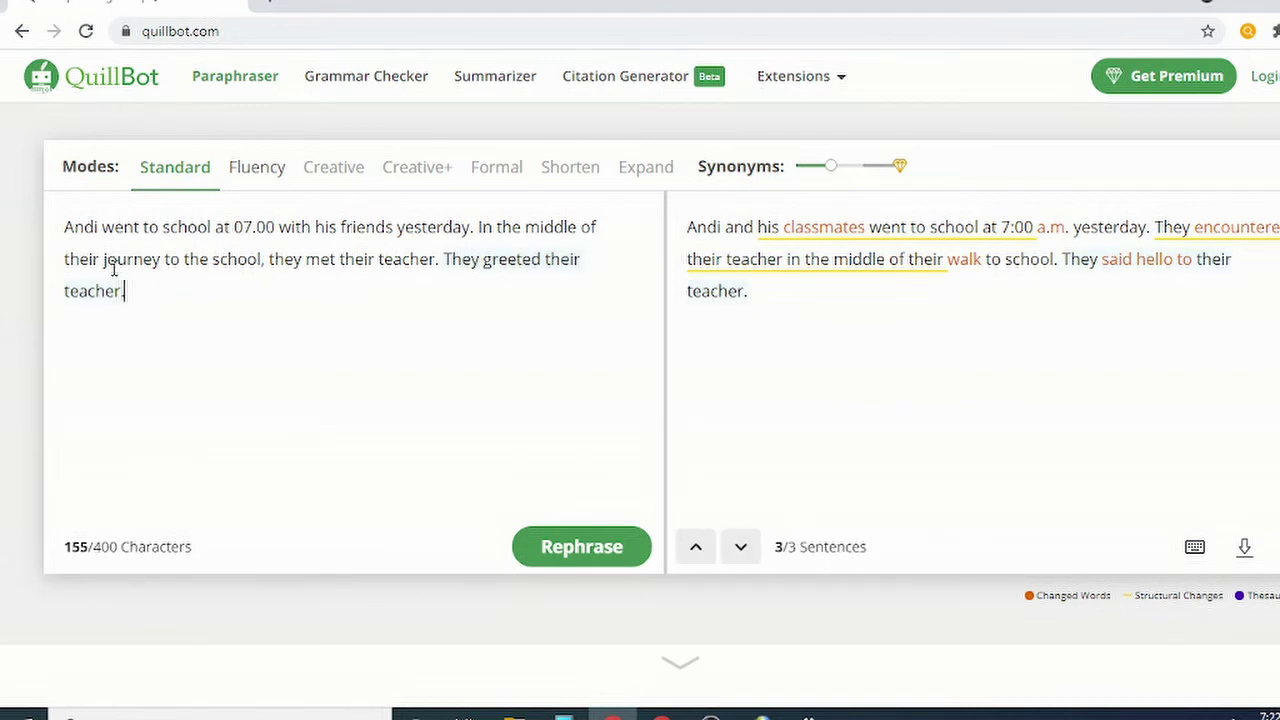
Compare the original text with its Standard paraphrase, checking how the word "journey" was reworded.
{"action": "left_click_drag", "start_coordinate": [124, 291], "coordinate": [66, 230]}
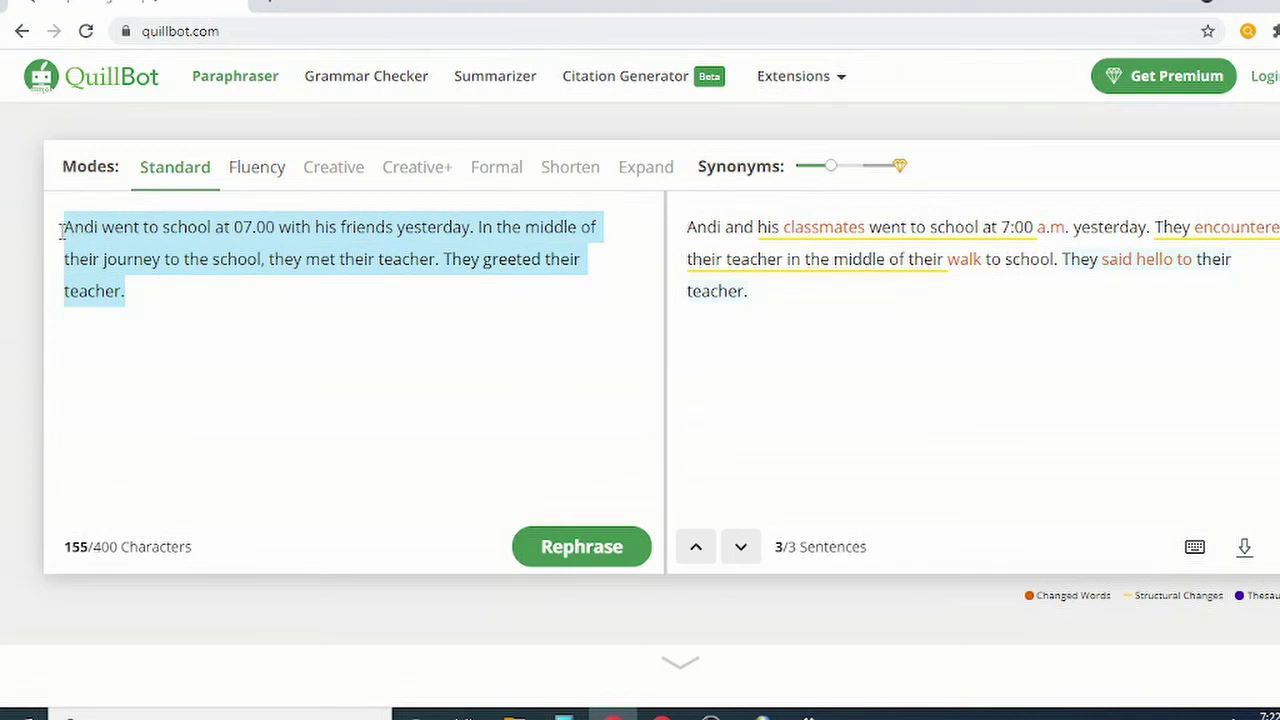
{"action": "mouse_move", "coordinate": [726, 306]}
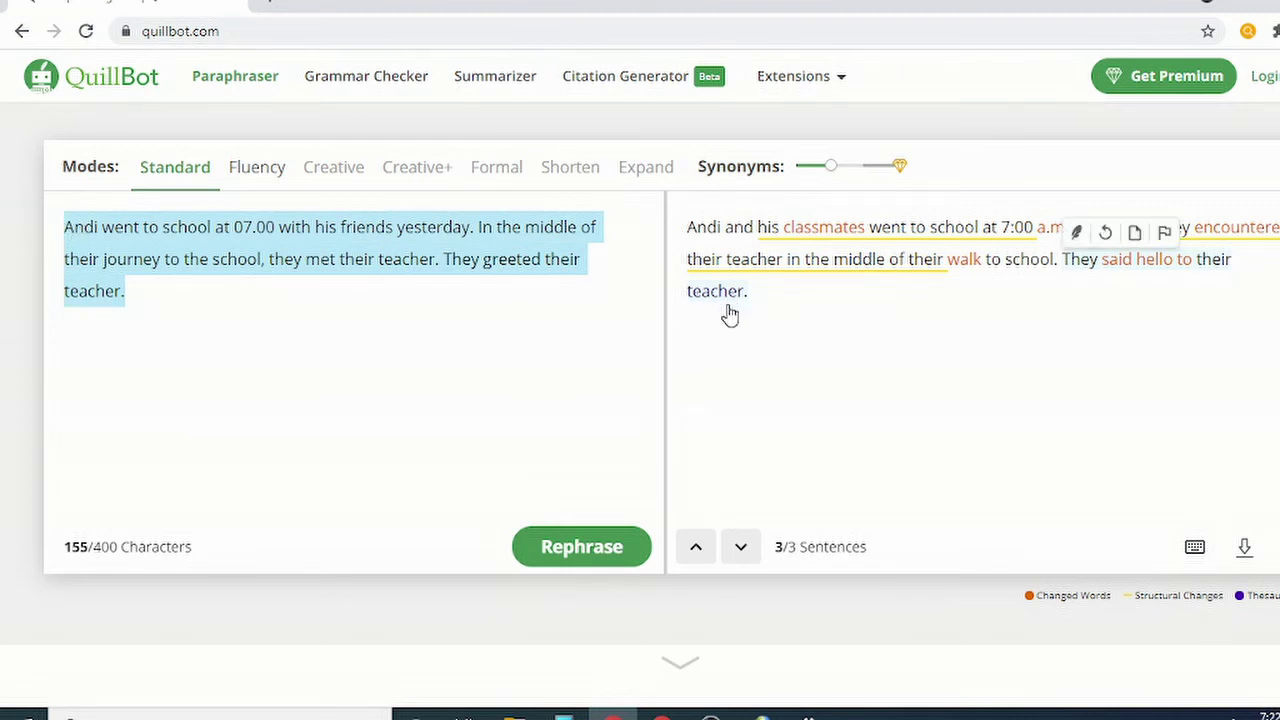
{"action": "left_click", "coordinate": [807, 300]}
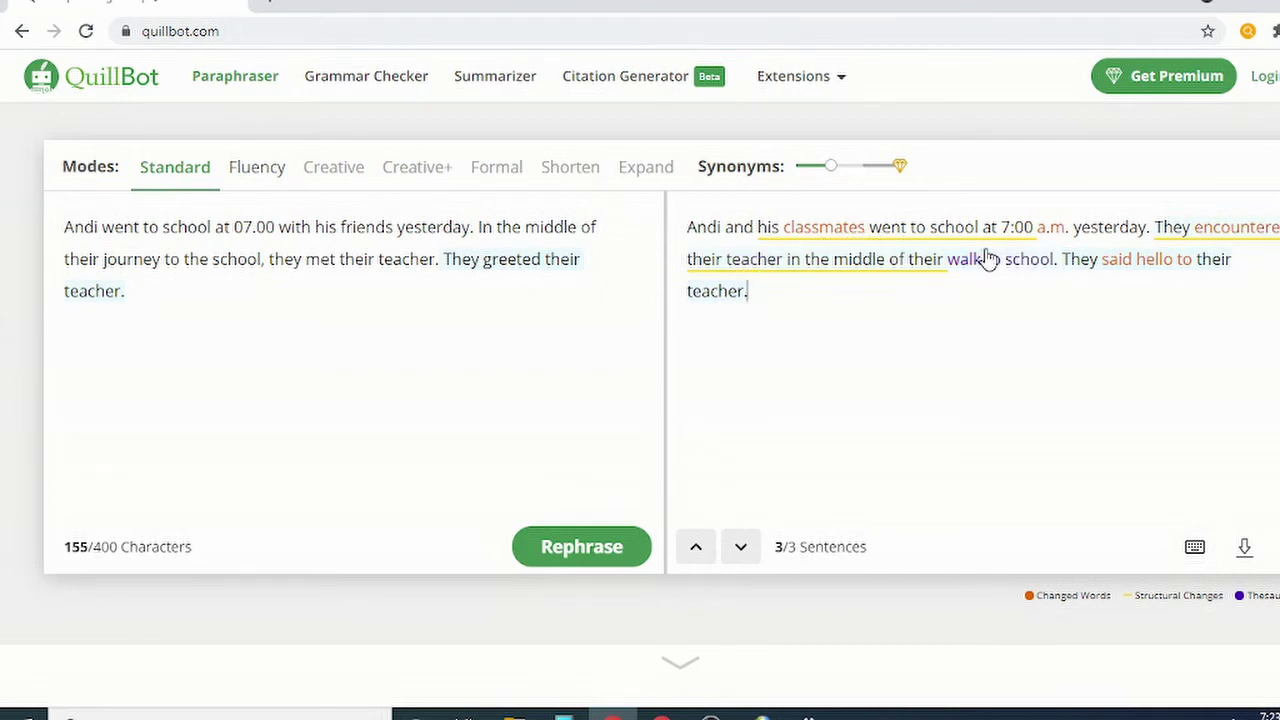
{"action": "mouse_move", "coordinate": [1064, 266]}
{"action": "left_click_drag", "start_coordinate": [160, 260], "coordinate": [106, 264]}
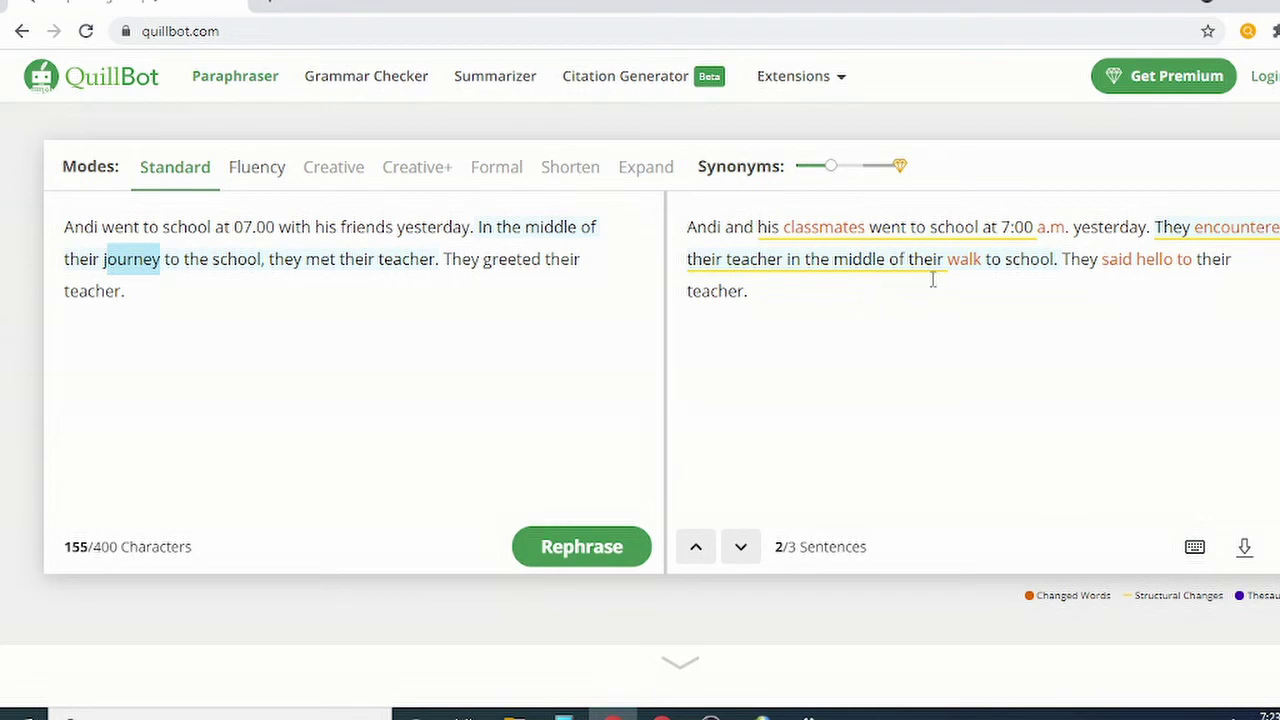
{"action": "mouse_move", "coordinate": [1023, 274]}
Paraphrase the same text in Fluency mode and examine the reworded phrases in the second sentence.
{"action": "left_click", "coordinate": [252, 172]}
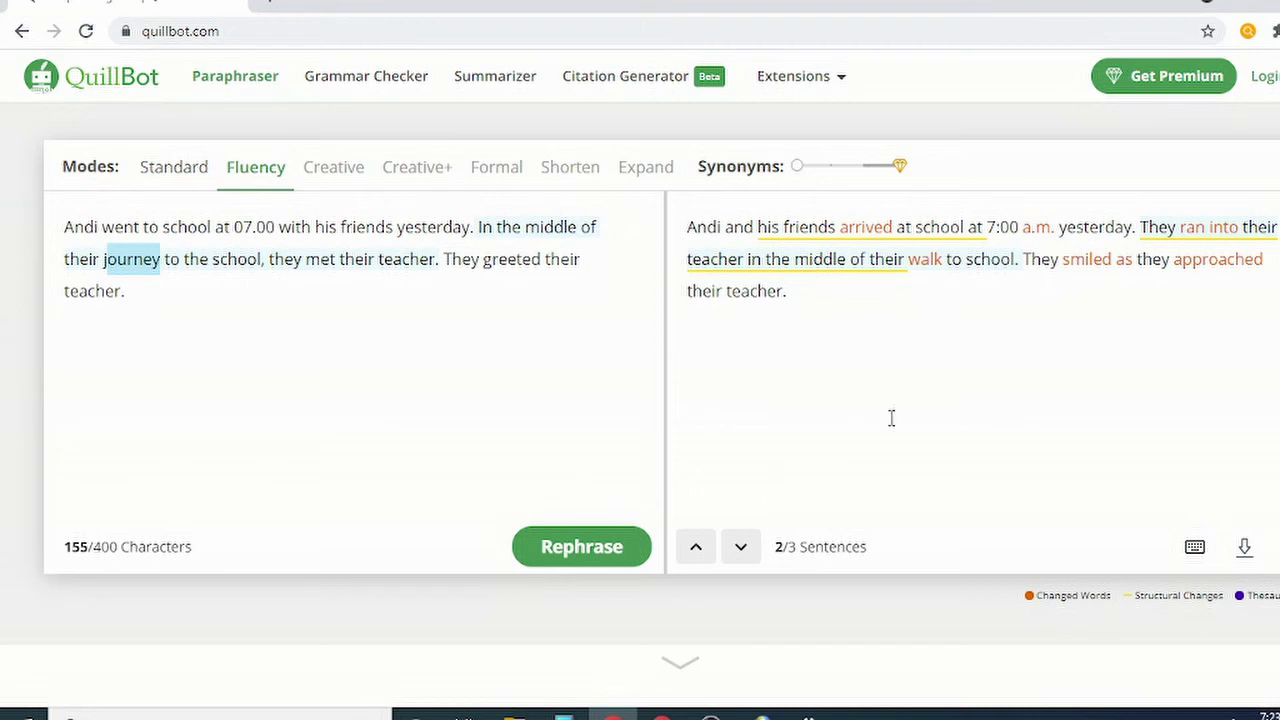
{"action": "mouse_move", "coordinate": [794, 263]}
{"action": "mouse_move", "coordinate": [1214, 229]}
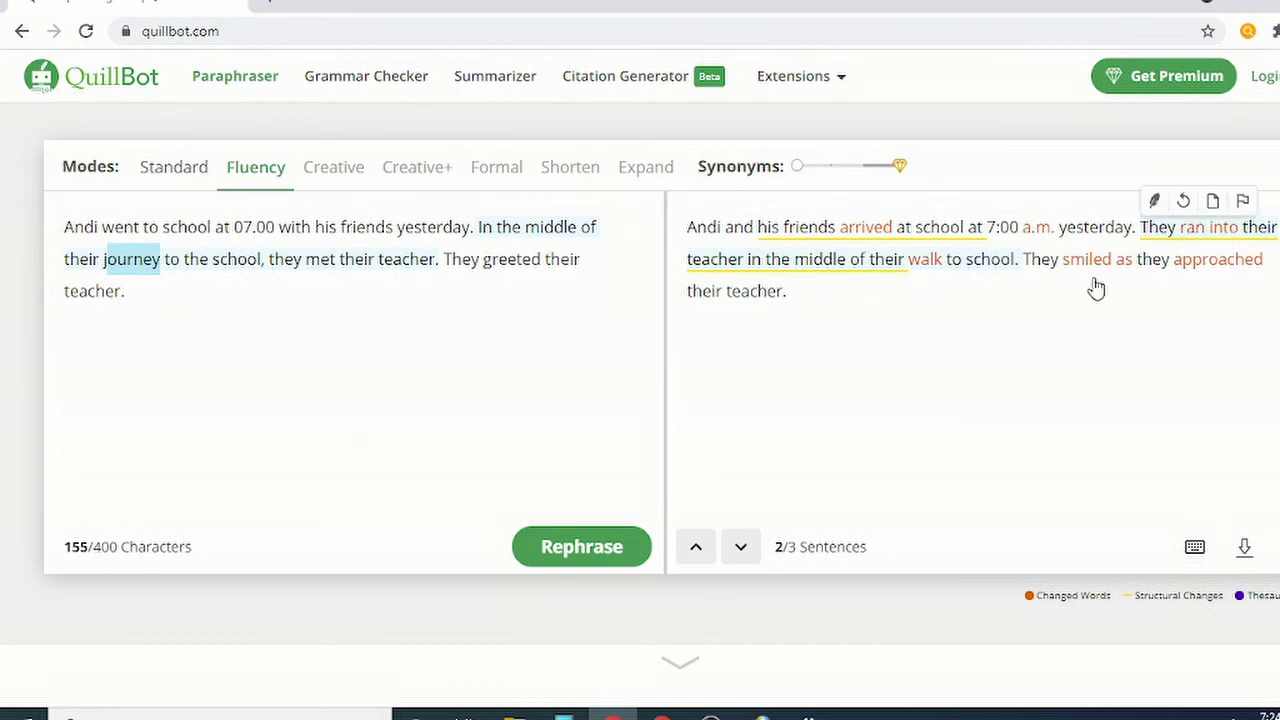